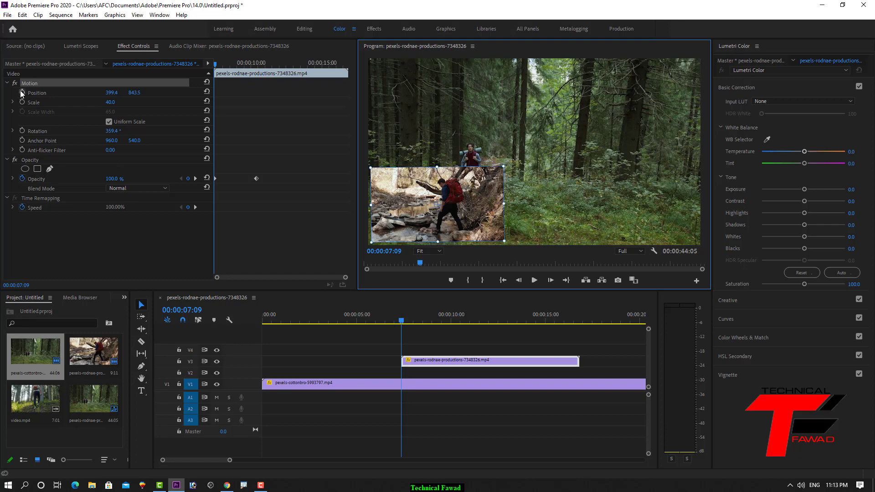
- Scale the V3 overlay clip to 22 and place it in the frame's lower-left corner at position 233.5, 933.0
left_click(455, 363)
left_click(448, 384)
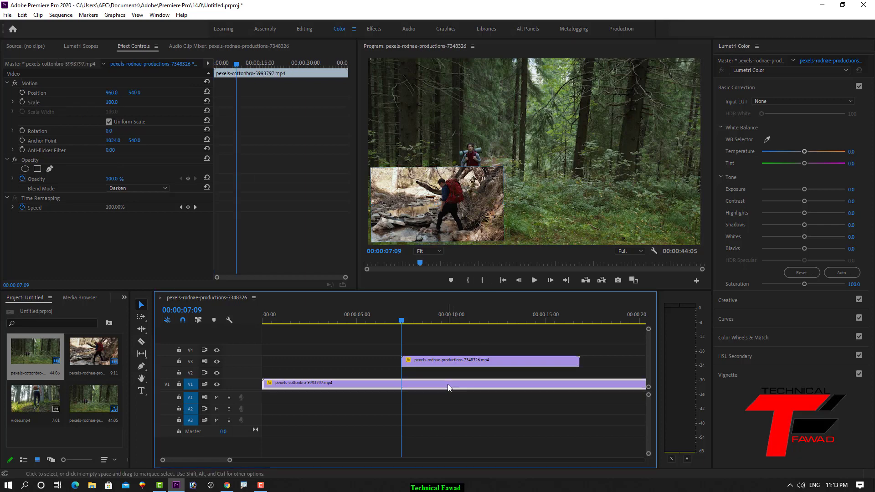
left_click(463, 360)
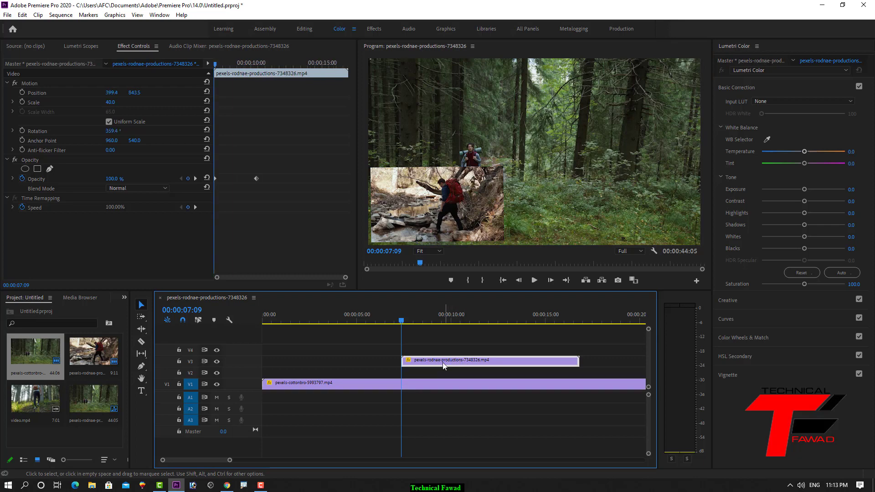
left_click(431, 200)
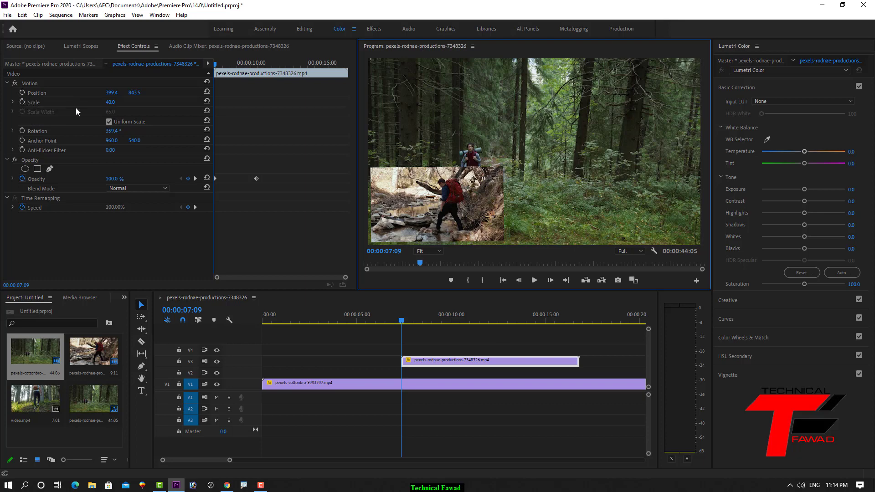
left_click(110, 103)
type("32")
key("Return")
left_click_drag(109, 103, 106, 102)
left_click(423, 218)
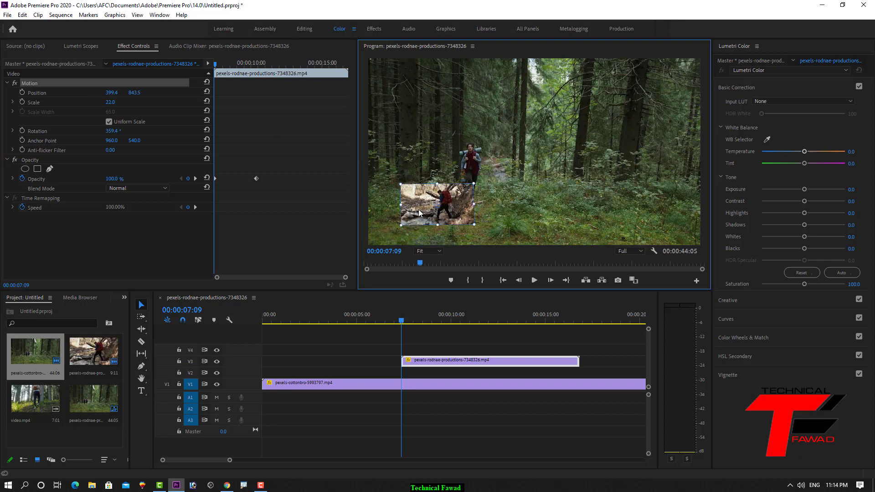
left_click_drag(423, 218, 392, 221)
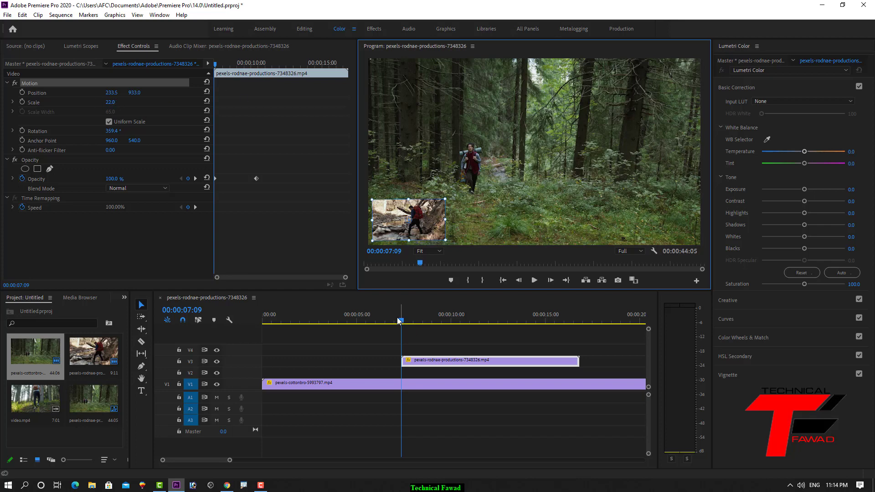
- Animate the overlay's position from its 00:00:07:09 start to 1462.5, 275.0 at 00:00:10:01, with opacity at 100% there
left_click(22, 91)
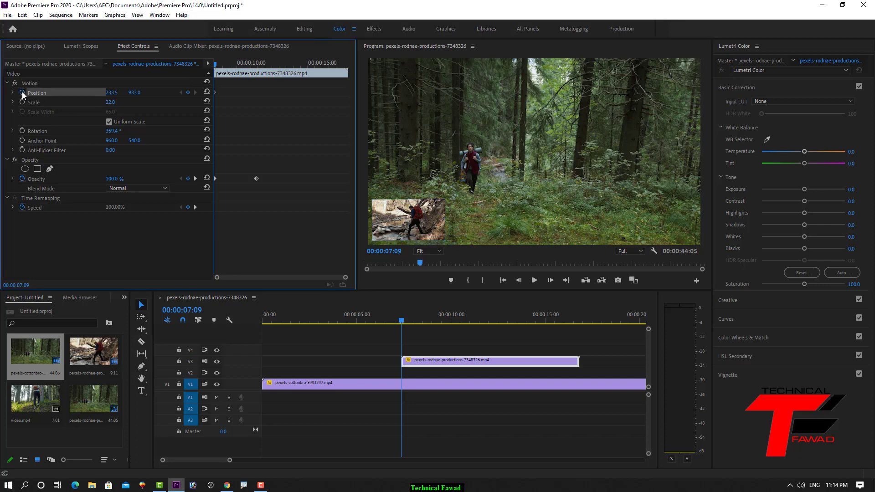
left_click(404, 321)
left_click_drag(404, 321, 453, 317)
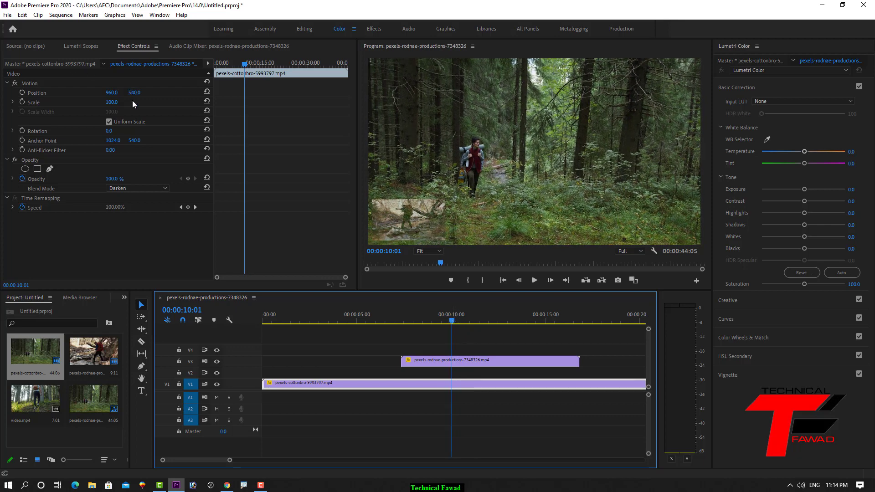
left_click(456, 361)
left_click_drag(113, 93, 729, 93)
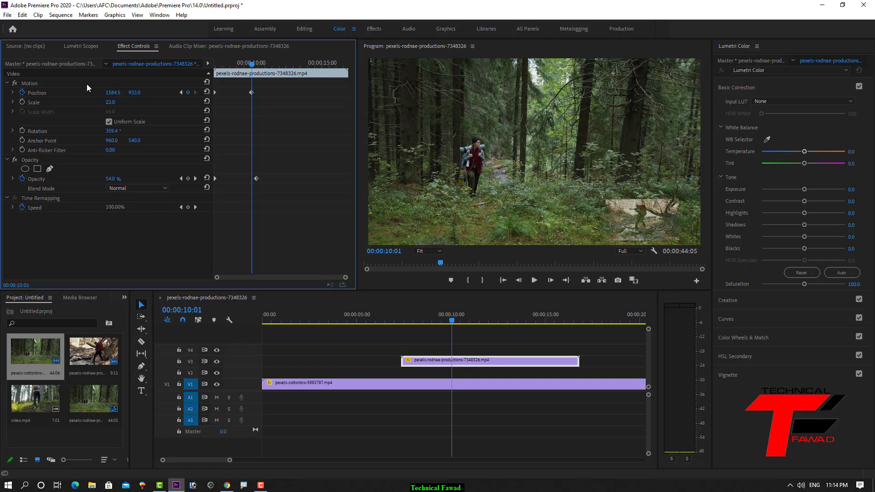
left_click_drag(134, 97, 0, 97)
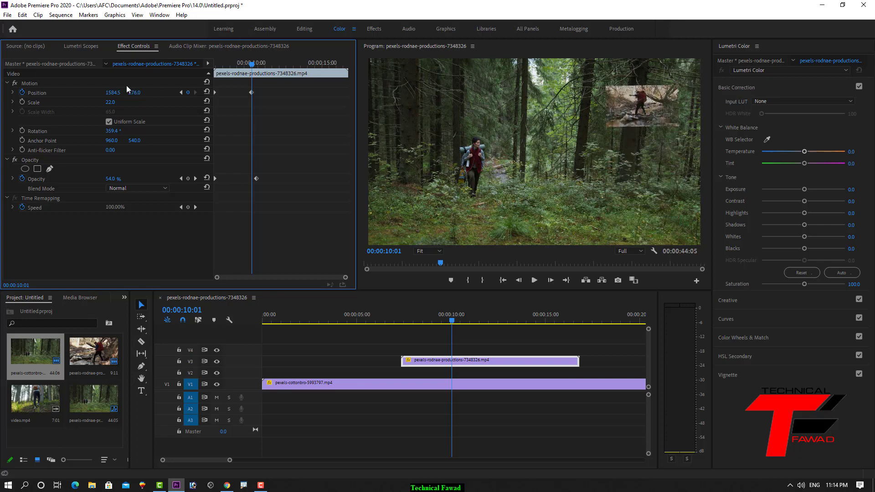
left_click_drag(112, 93, 55, 93)
left_click_drag(110, 183, 146, 183)
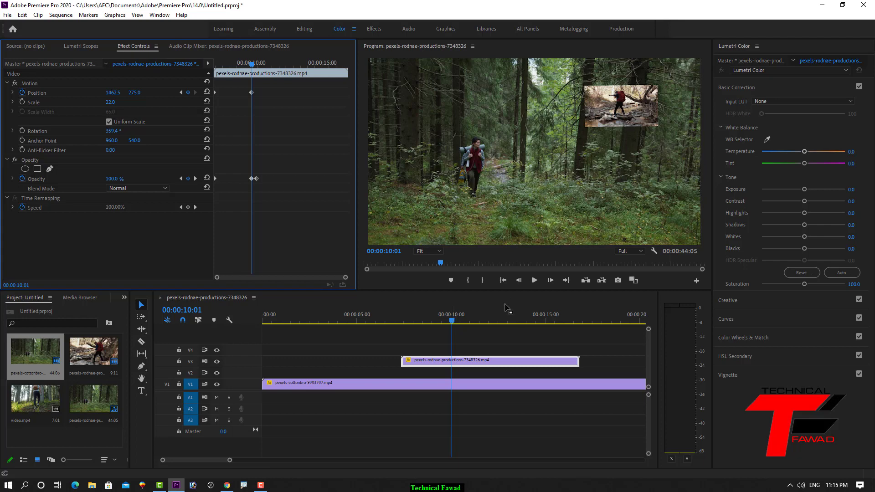
- Keyframe the overlay's scale at 00:00:07:09, growing to 45 at 00:00:10:00
left_click_drag(453, 321, 400, 323)
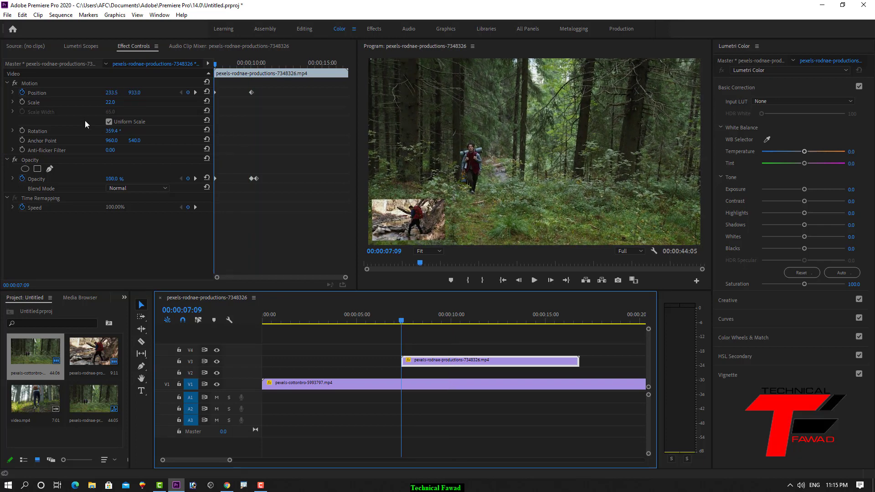
left_click(21, 102)
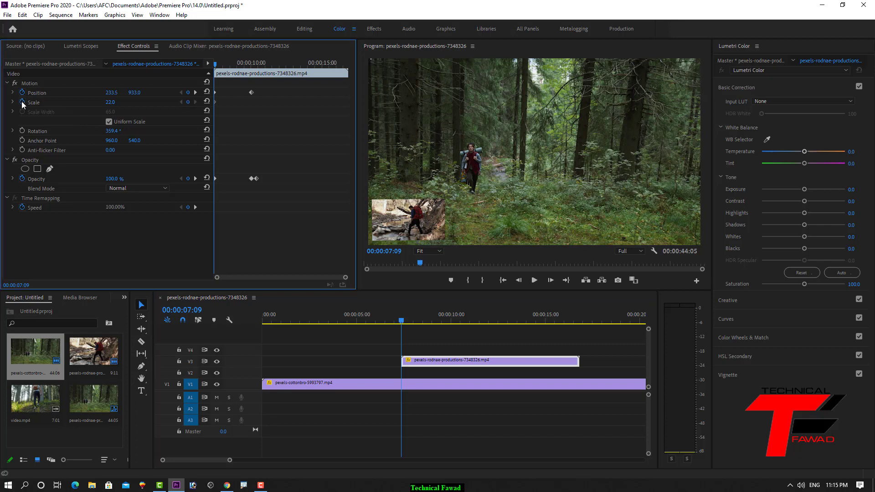
left_click(401, 322)
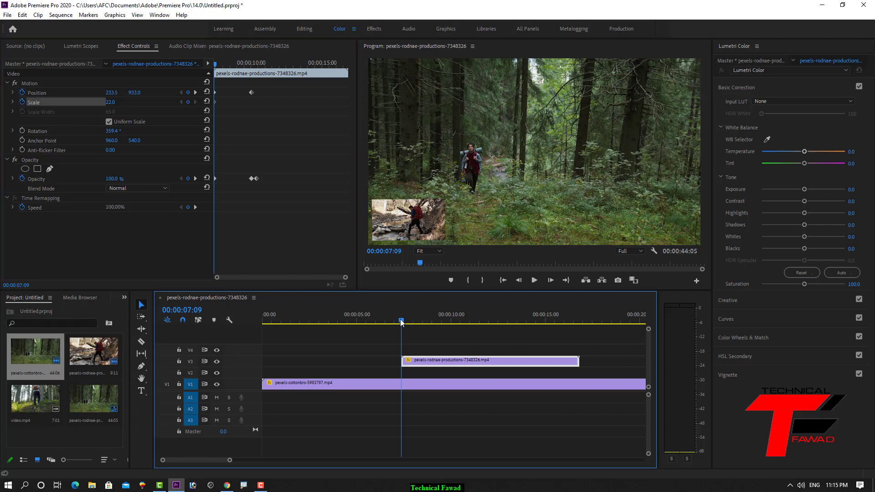
left_click_drag(401, 322, 450, 312)
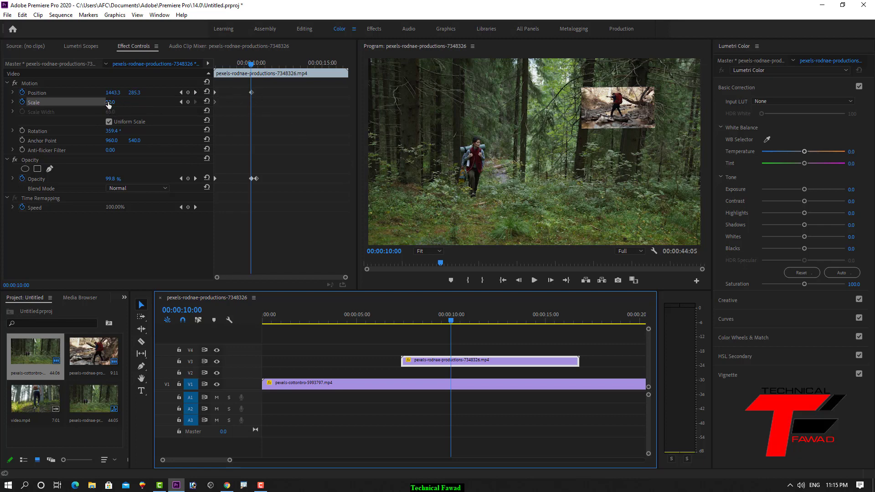
left_click_drag(108, 103, 119, 103)
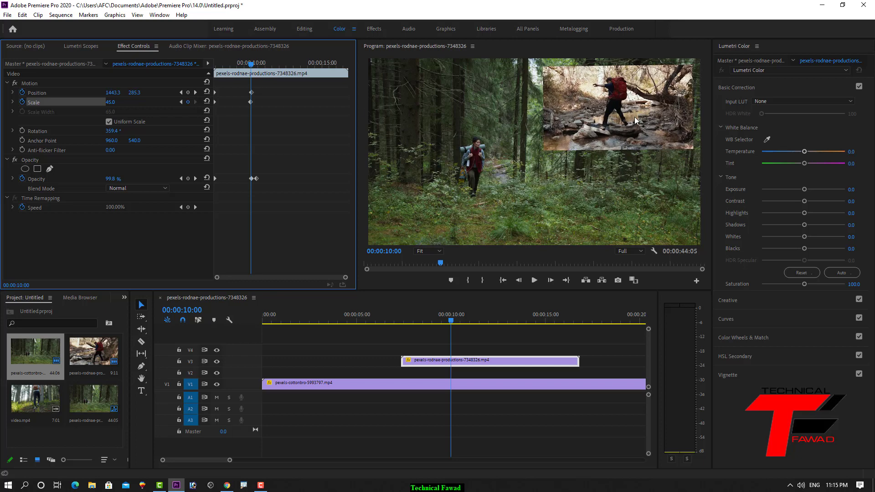
- At 00:00:13:07, keyframe the overlay at 100% opacity, position 989.5, 548.0 and scale 90
left_click(450, 321)
left_click_drag(452, 321, 513, 323)
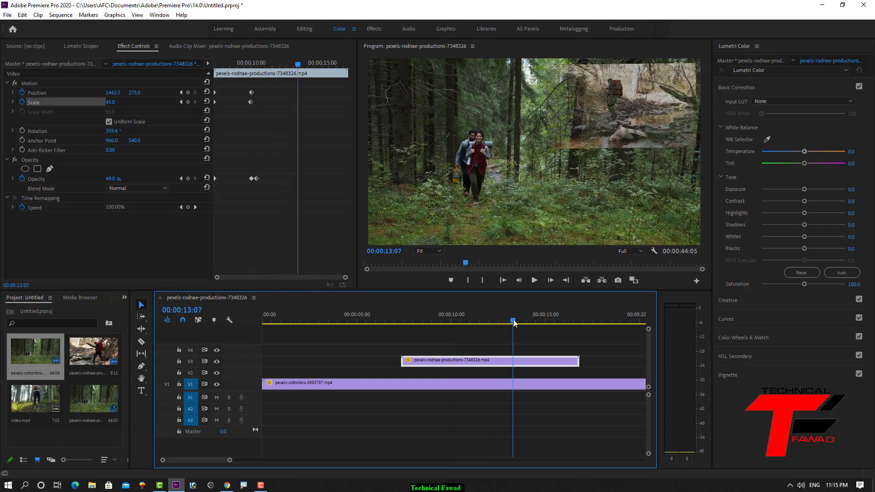
left_click_drag(113, 183, 141, 182)
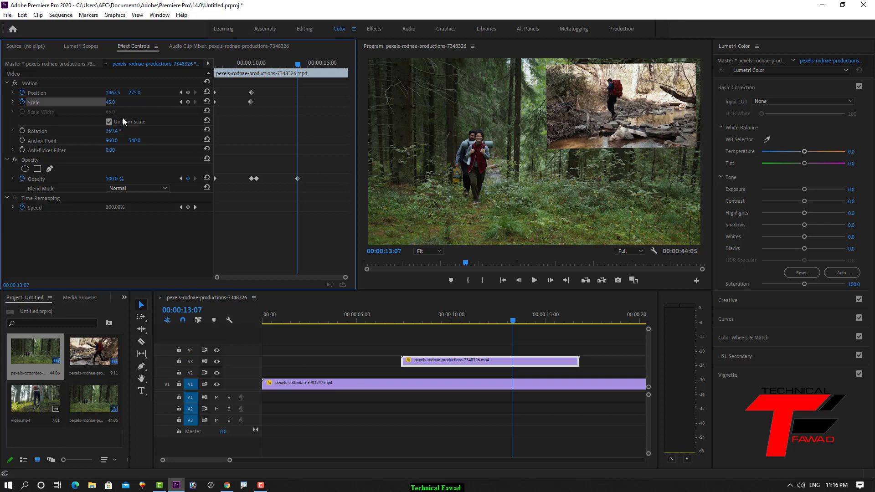
mouse_move(134, 93)
left_mouse_down()
mouse_move(239, 93)
mouse_move(88, 94)
mouse_move(133, 104)
left_mouse_up()
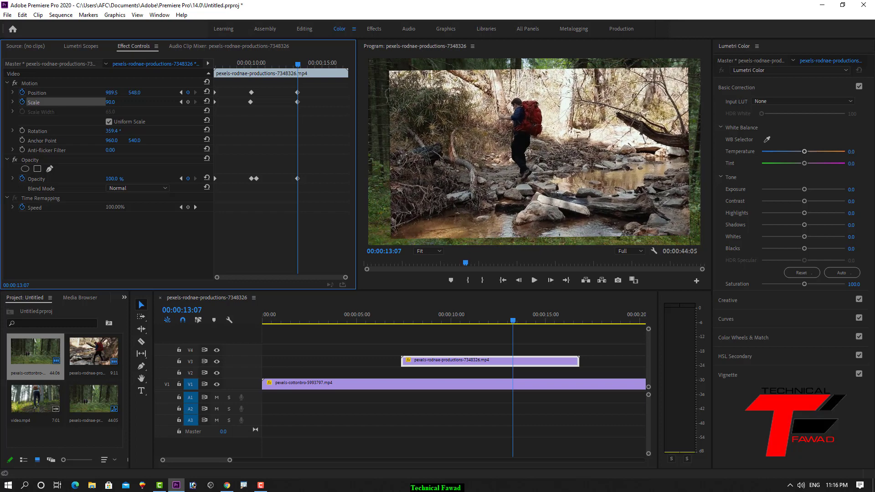
- Review the overlay animation by scrubbing back from 00:00:18:13 to the overlay clip's start
left_click(612, 318)
left_click(554, 275)
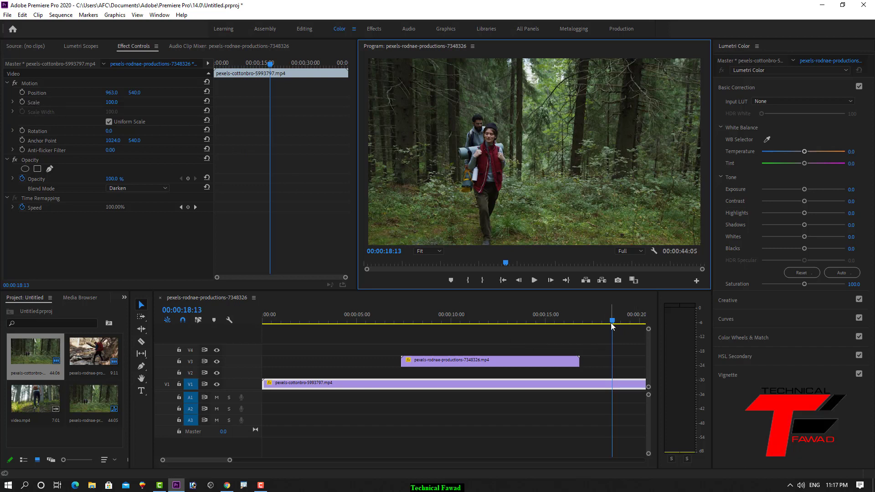
left_click_drag(612, 321, 401, 350)
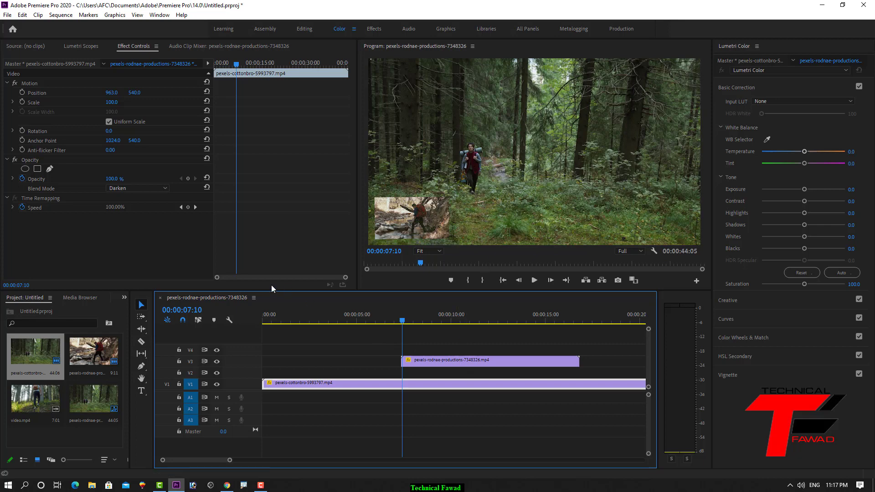
- Remove all Position and Scale keyframes from the V3 overlay clip
left_click(483, 362)
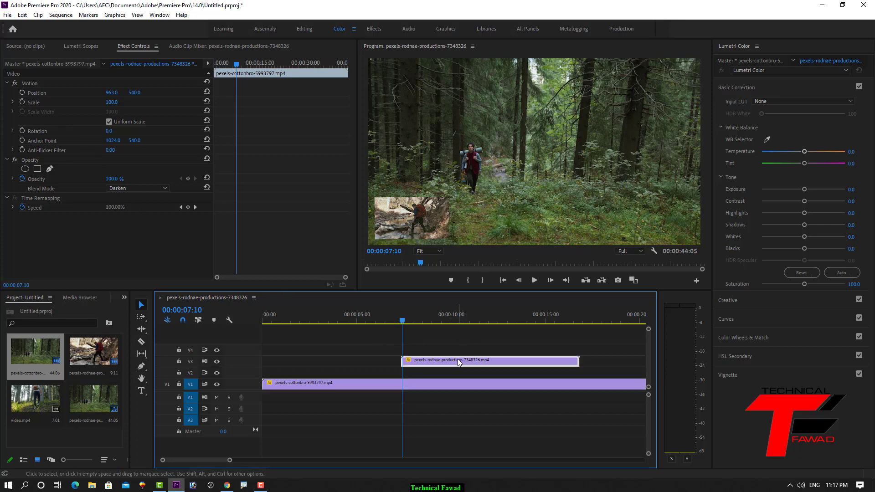
left_click_drag(404, 325, 409, 325)
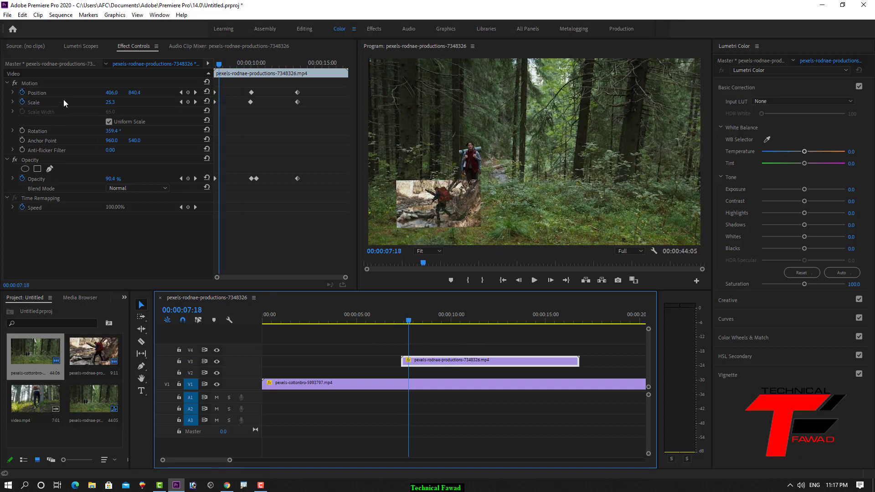
left_click(22, 92)
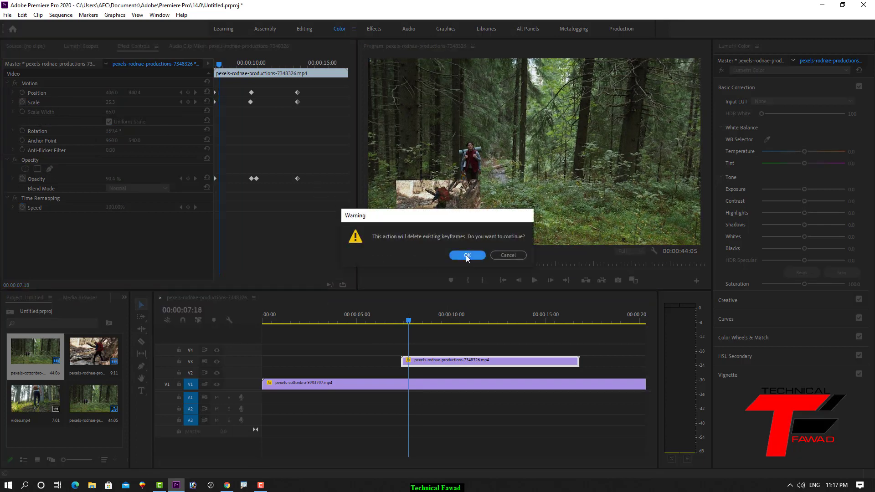
left_click(467, 256)
left_click(22, 102)
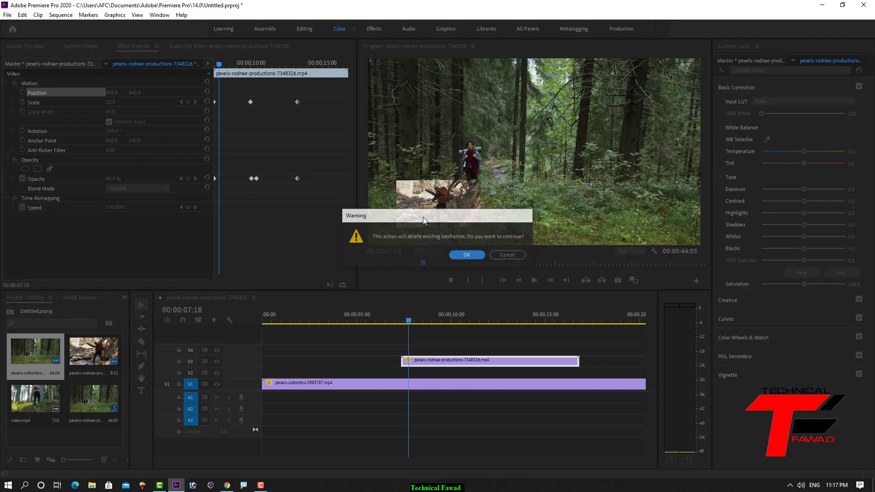
left_click(466, 255)
- Move the overlay near the frame's centre at position 909.1, 613.8 and enlarge it to scale 42.8
left_click(458, 215)
double_click(458, 215)
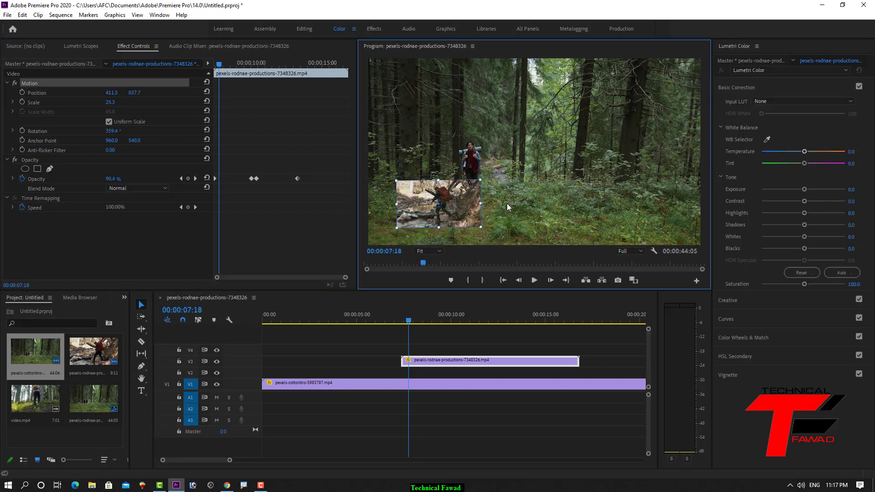
left_click_drag(507, 203, 569, 185)
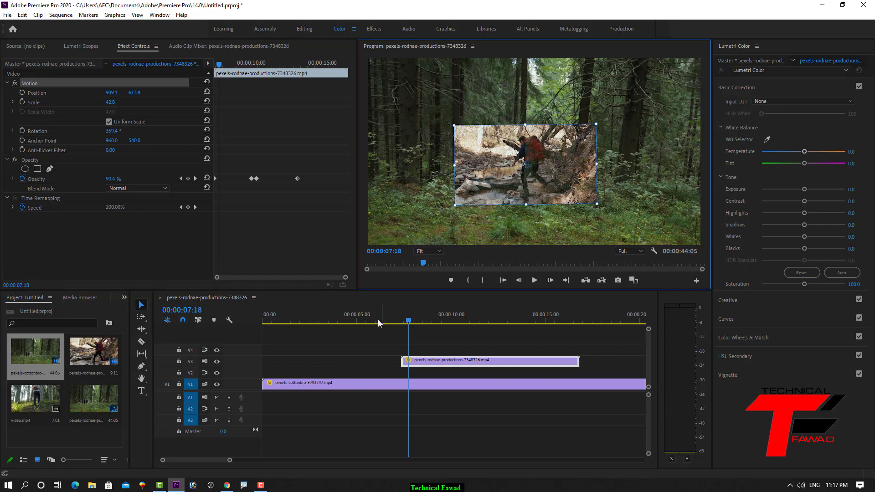
- Keyframe the overlay's rotation from 00:00:07:10 to 2x0.4° at 00:00:09:21
left_click_drag(409, 321, 403, 321)
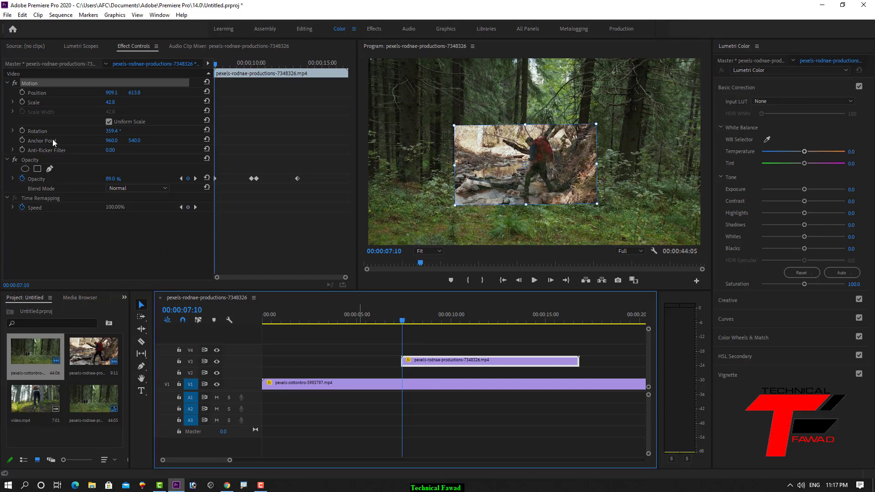
left_click(21, 131)
left_click_drag(406, 324, 450, 321)
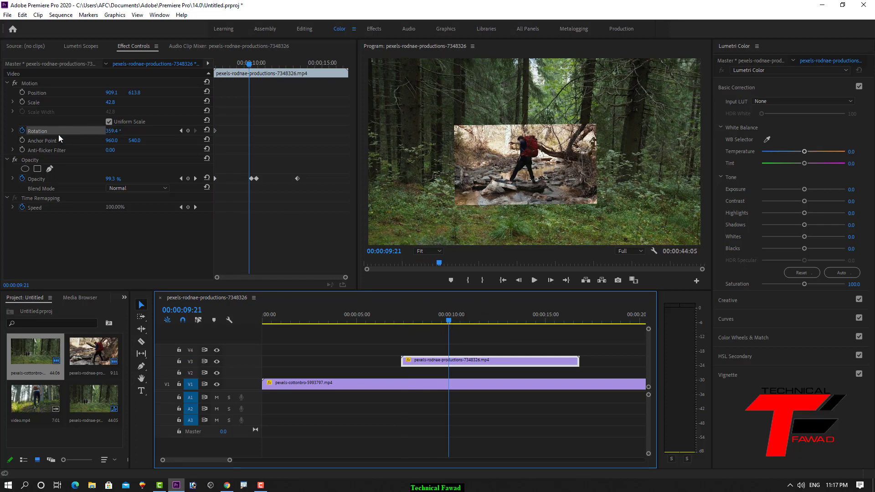
left_click_drag(112, 130, 276, 130)
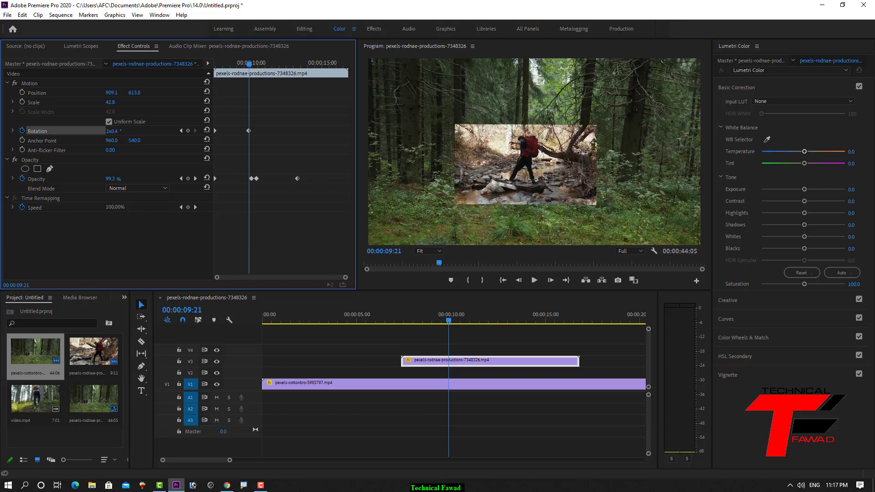
- Play back the rotation animation from the overlay clip's start
left_click(417, 324)
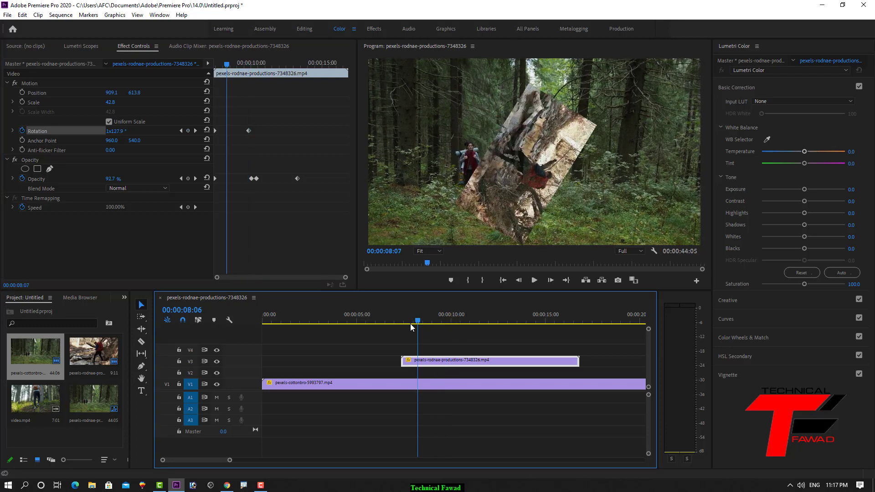
left_click_drag(410, 325, 400, 326)
left_click(535, 281)
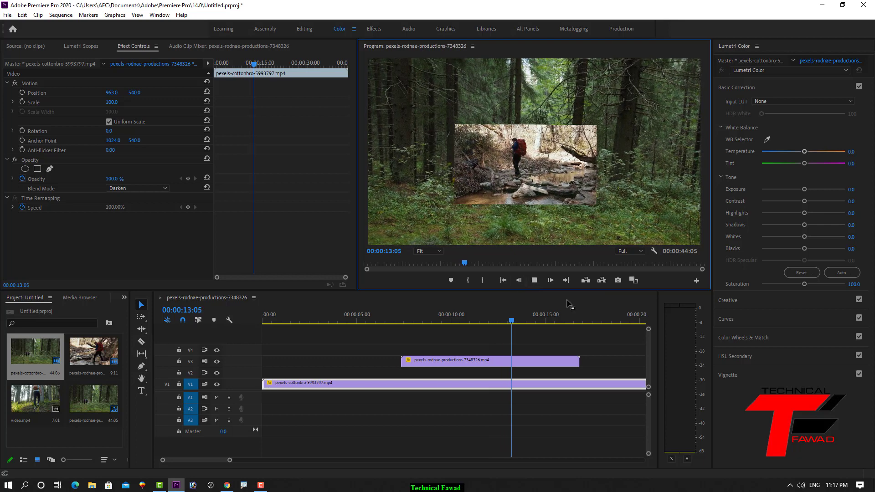
left_click(534, 280)
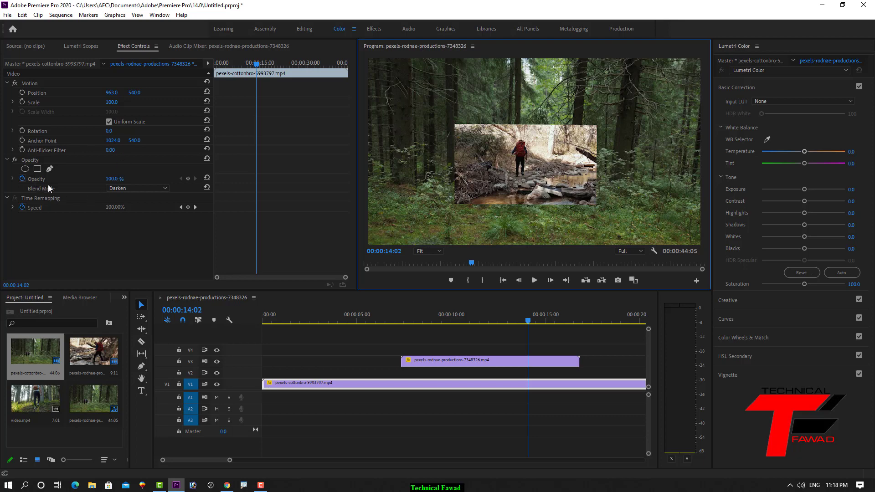
- Keyframe the overlay's opacity at 100% on 00:00:07:10 and 20.7% on 00:00:10:15
left_click(526, 317)
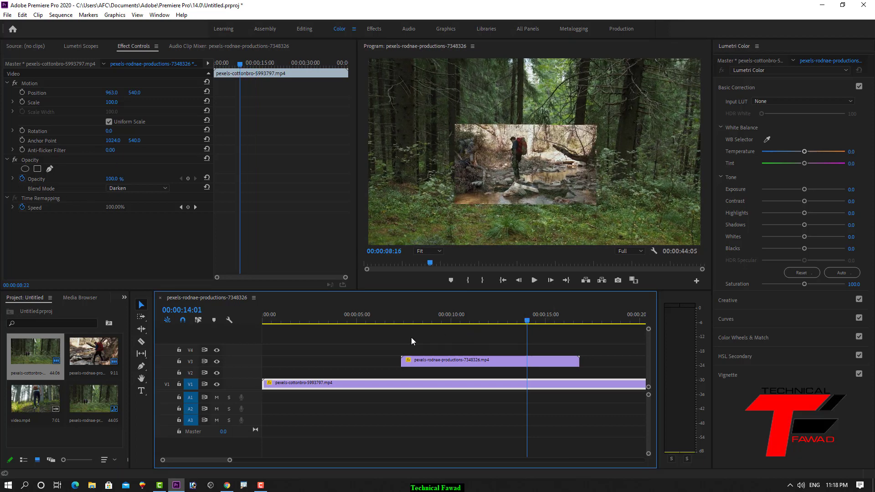
left_click_drag(406, 341, 400, 341)
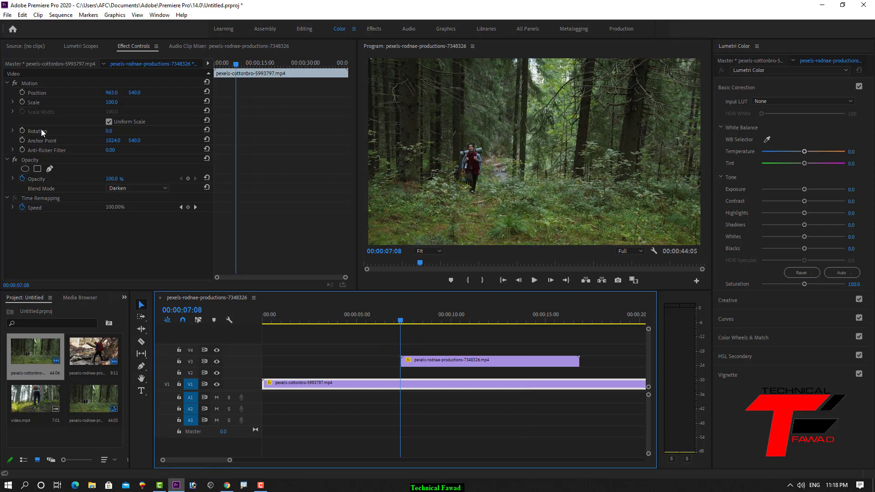
left_click(402, 321)
left_click(436, 360)
left_click_drag(111, 181, 120, 180)
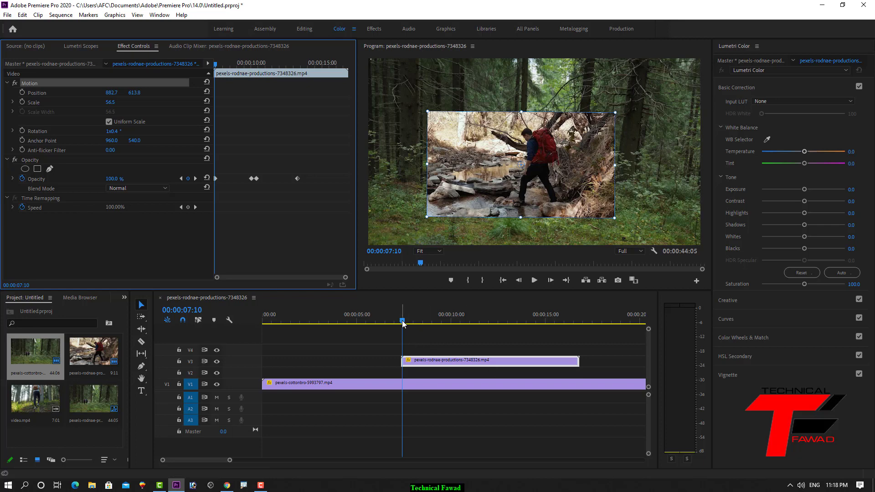
left_click_drag(422, 321, 464, 329)
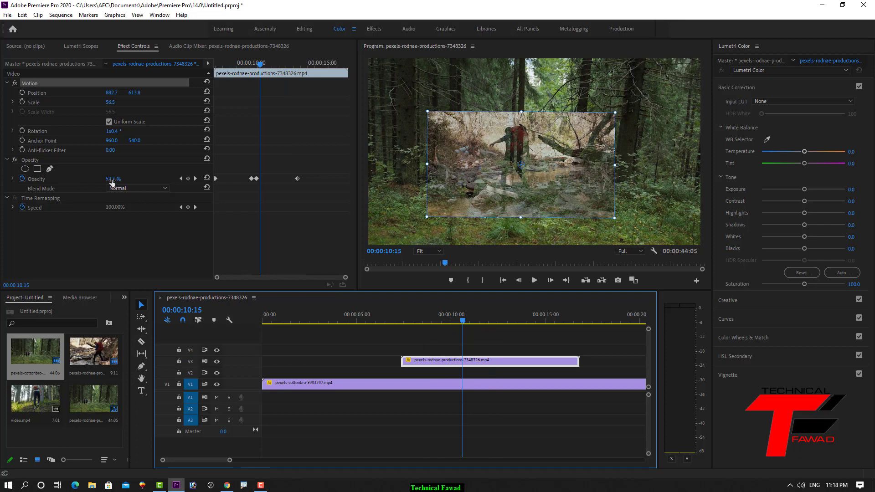
left_click_drag(112, 179, 86, 179)
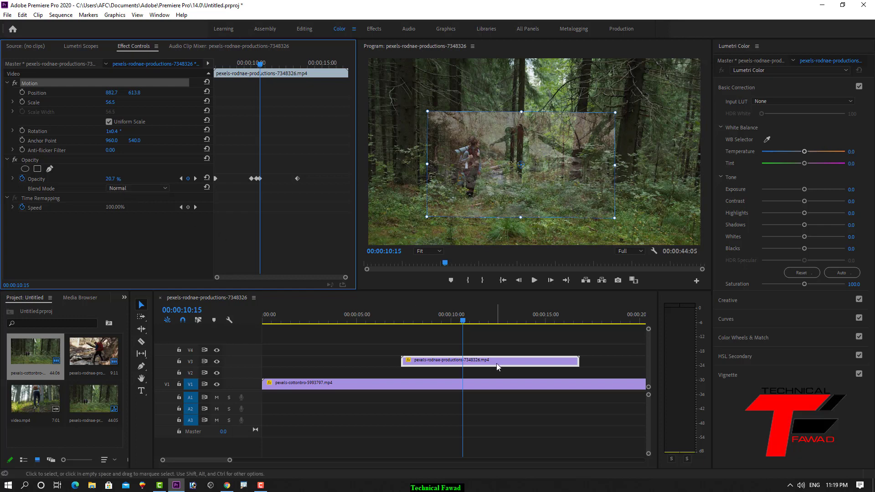
- Play back the opacity animation from just before the overlay clip through its end
left_click_drag(463, 325, 402, 324)
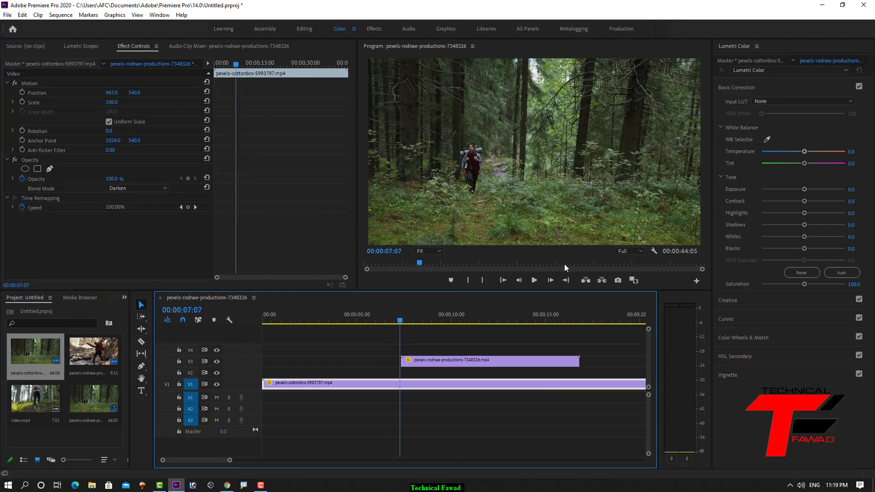
left_click(533, 280)
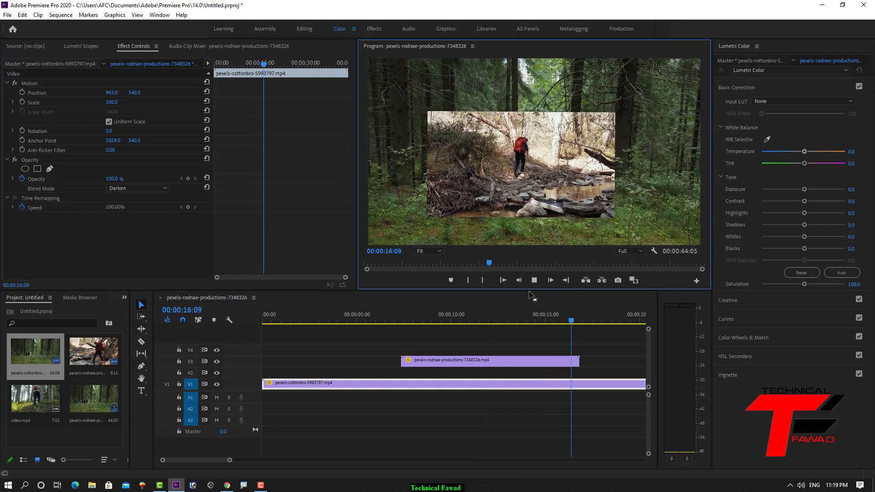
left_click(534, 280)
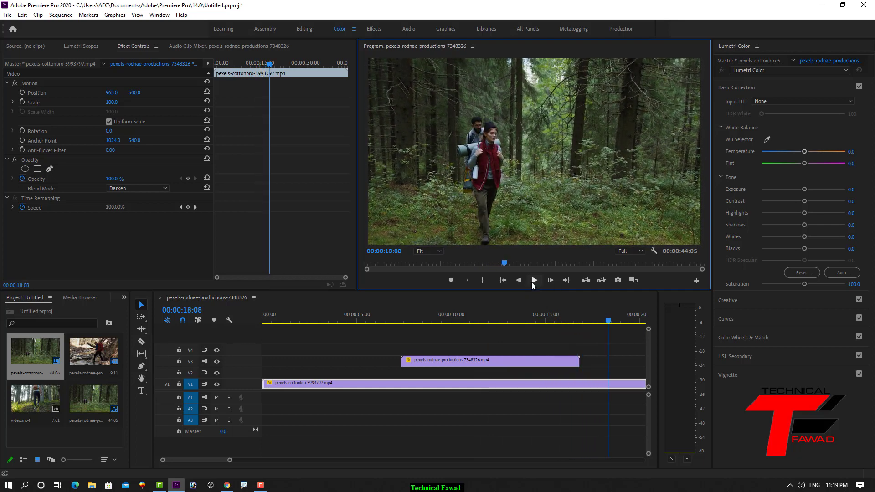